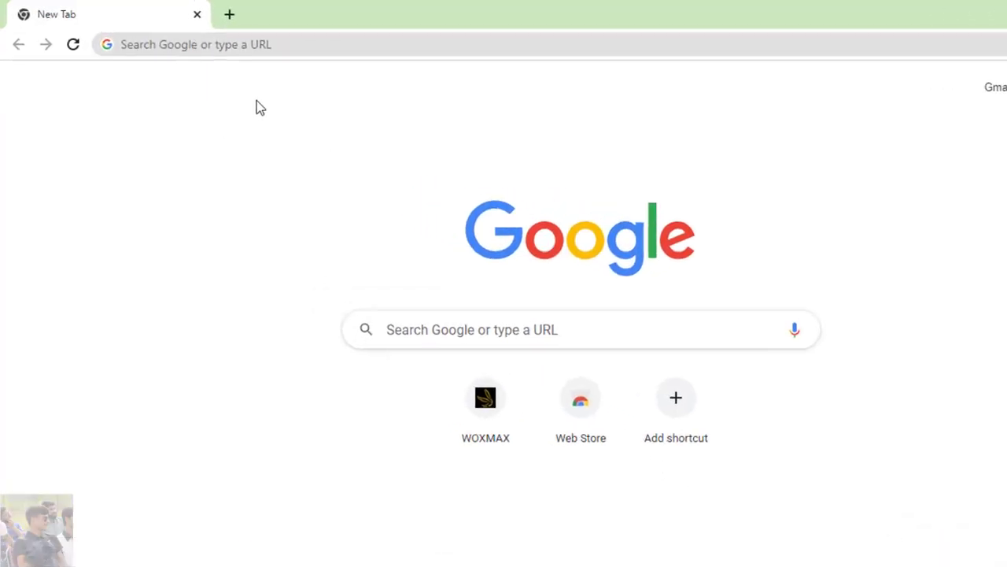
Search Google for 'chat gpt' and scroll through the results
{"action": "left_click", "coordinate": [295, 54]}
{"action": "type", "text": "ch"}
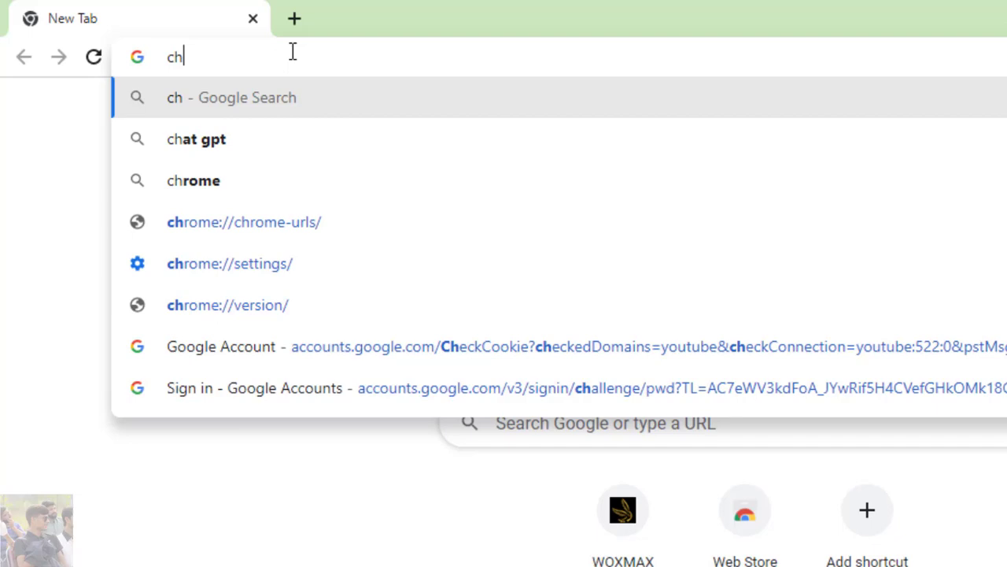
{"action": "type", "text": "at g"}
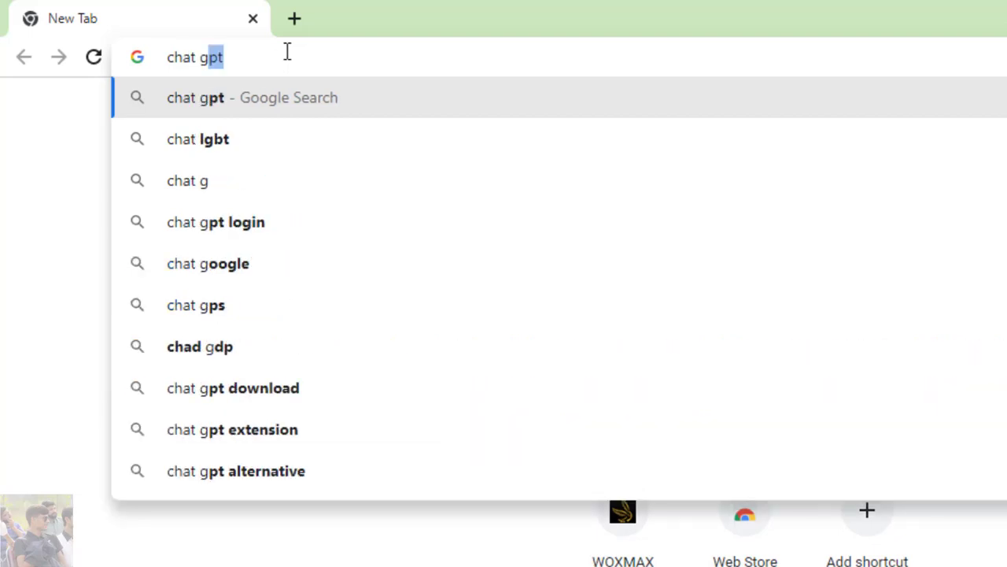
{"action": "type", "text": "pt"}
{"action": "key", "text": "Return"}
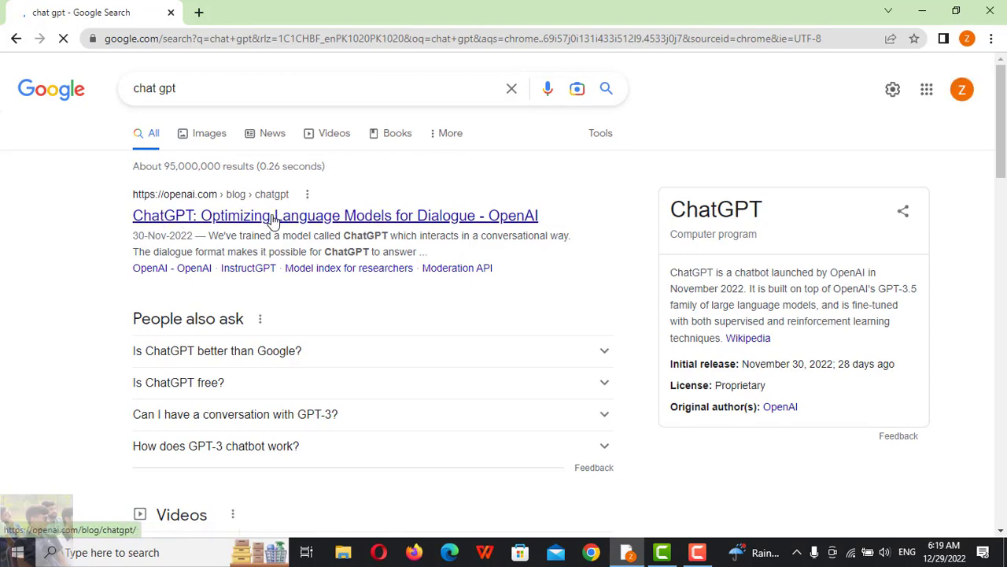
{"action": "scroll", "coordinate": [275, 217], "scroll_direction": "down", "scroll_amount": 3}
{"action": "scroll", "coordinate": [275, 216], "scroll_direction": "down", "scroll_amount": 2}
{"action": "scroll", "coordinate": [275, 216], "scroll_direction": "down", "scroll_amount": 2}
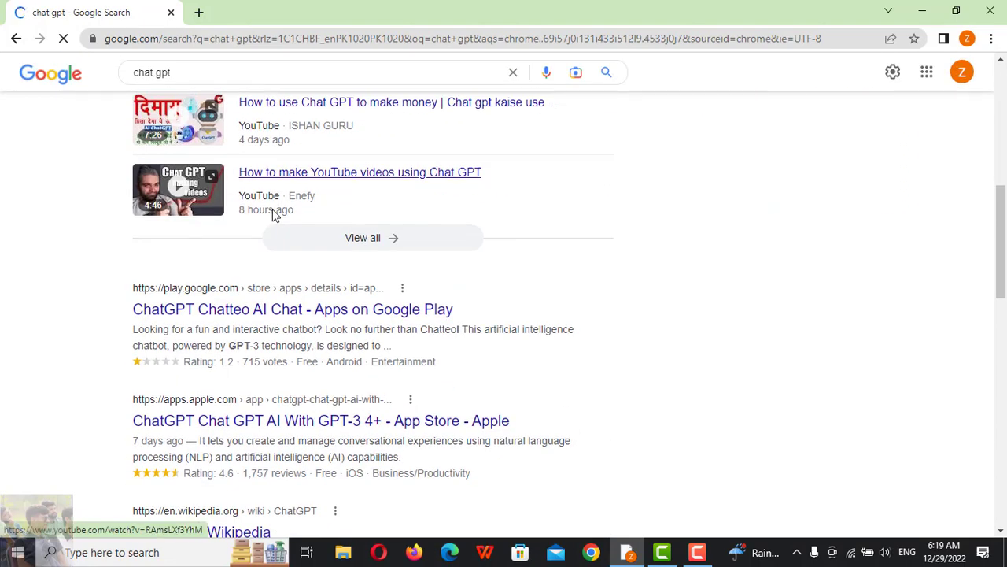
{"action": "scroll", "coordinate": [280, 205], "scroll_direction": "up", "scroll_amount": 4}
{"action": "scroll", "coordinate": [279, 197], "scroll_direction": "up", "scroll_amount": 3}
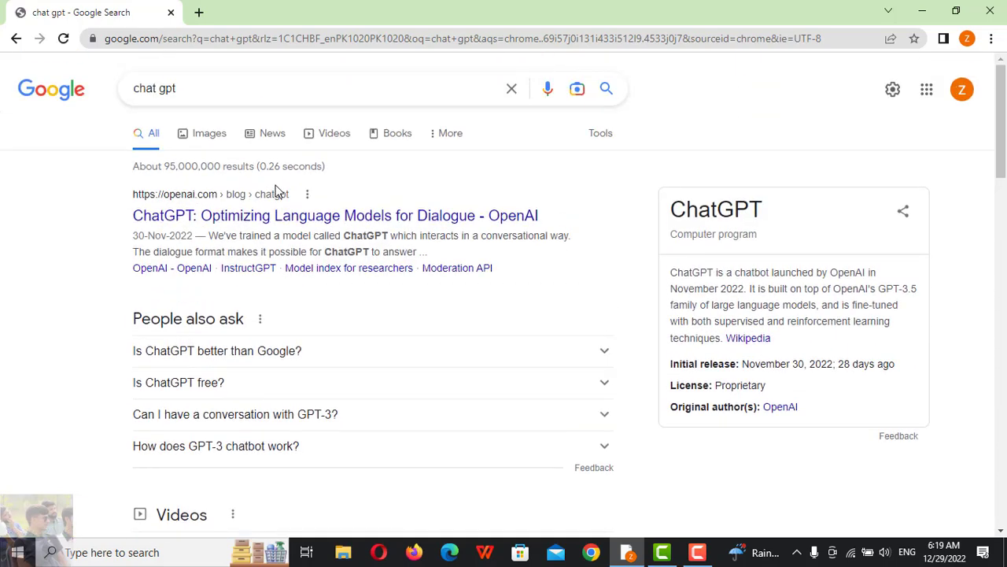
Replace the query with 'openai.com' and run that search
{"action": "left_click", "coordinate": [229, 96]}
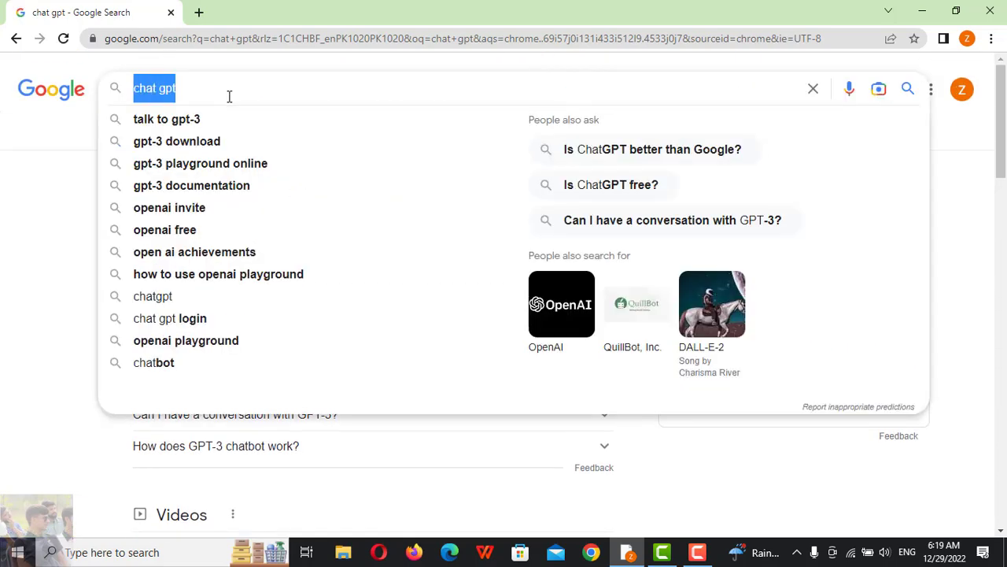
{"action": "key", "text": "BackSpace"}
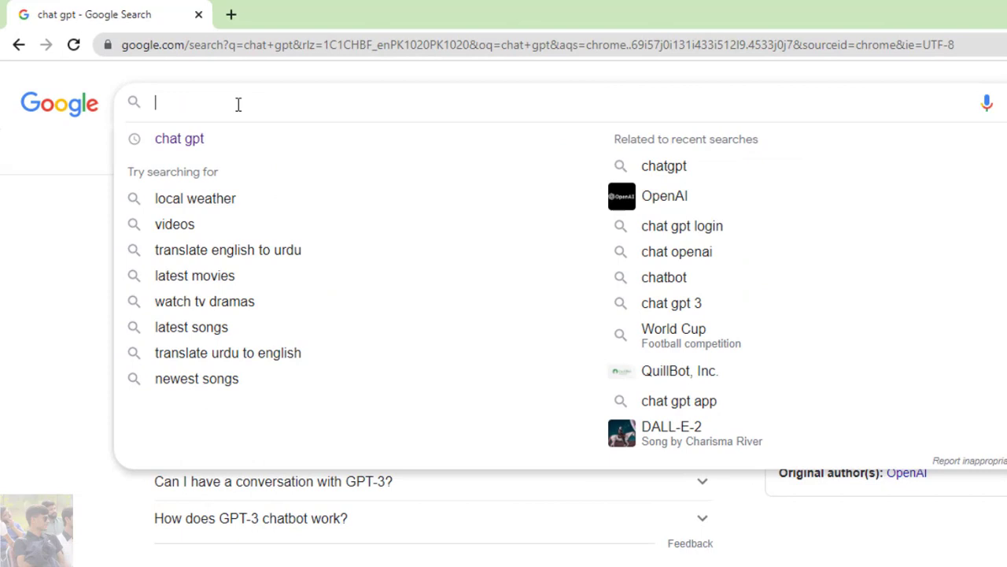
{"action": "type", "text": "op"}
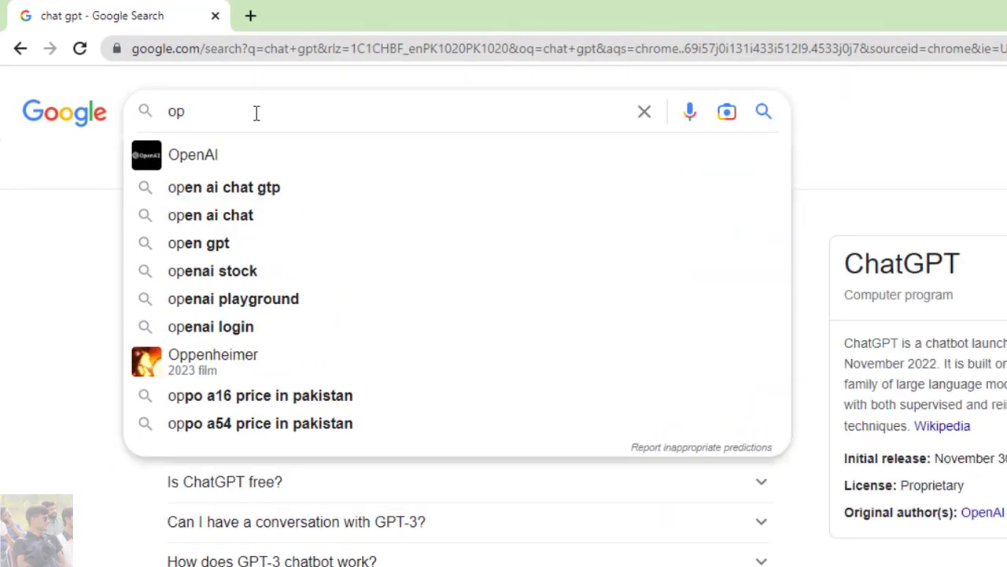
{"action": "type", "text": "enai"}
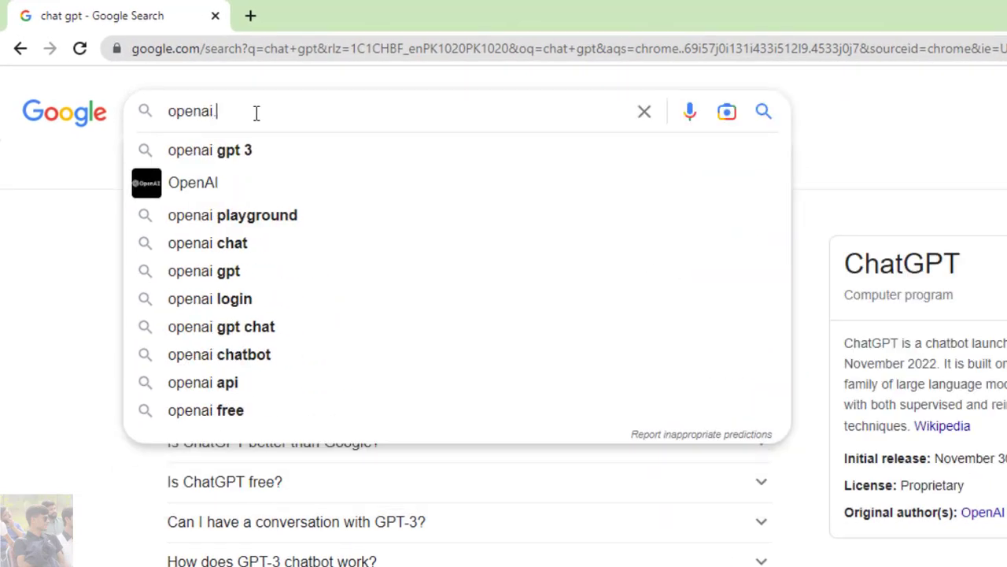
{"action": "key", "text": "BackSpace"}
{"action": "type", "text": ".con"}
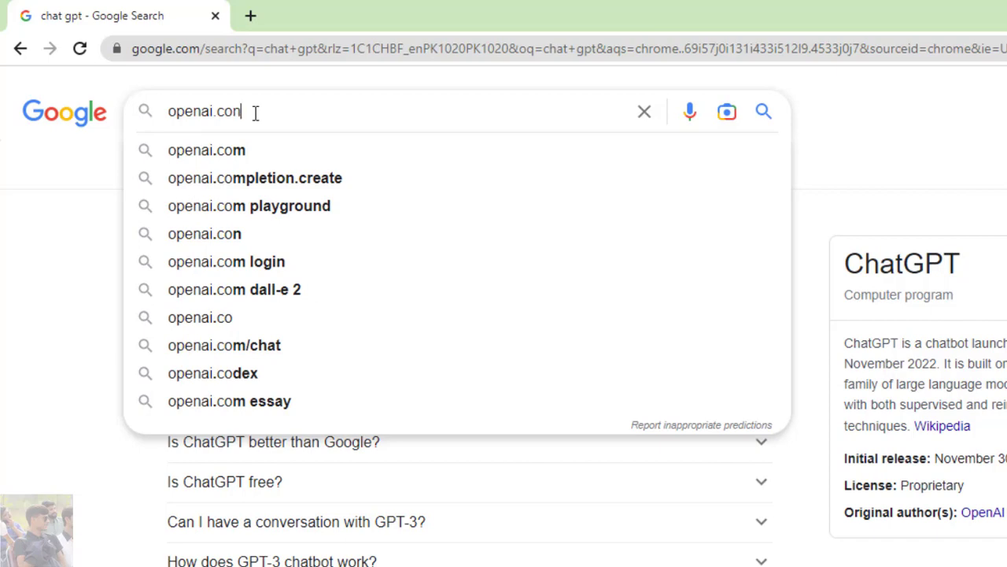
{"action": "key", "text": "BackSpace"}
{"action": "type", "text": "m"}
{"action": "key", "text": "Return"}
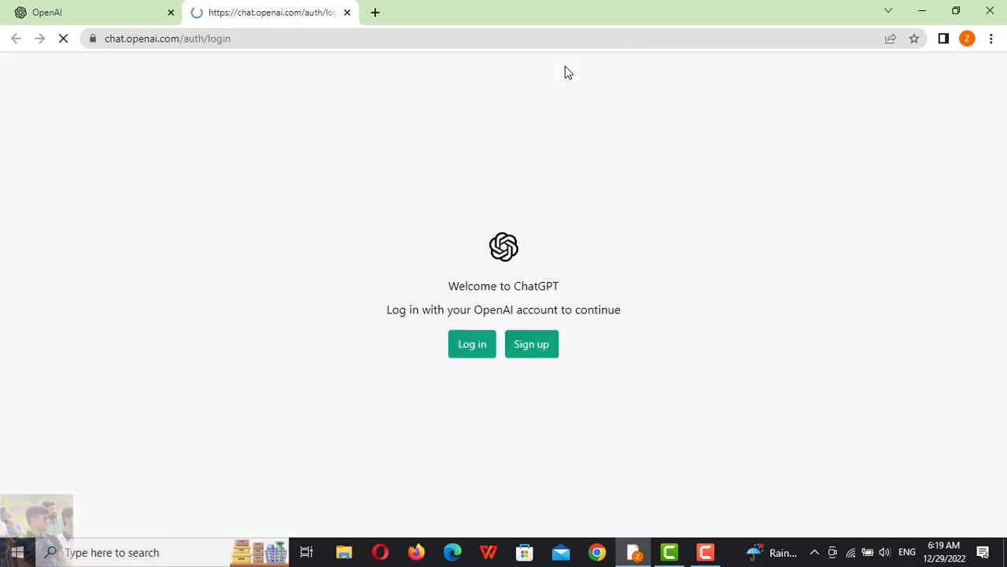
{"action": "left_click", "coordinate": [531, 351]}
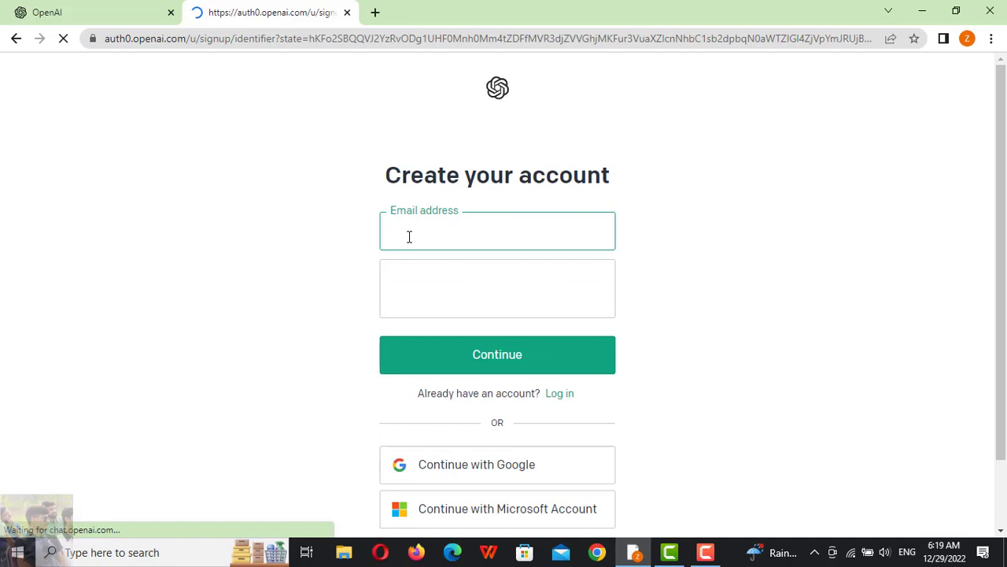
{"action": "left_click", "coordinate": [439, 234]}
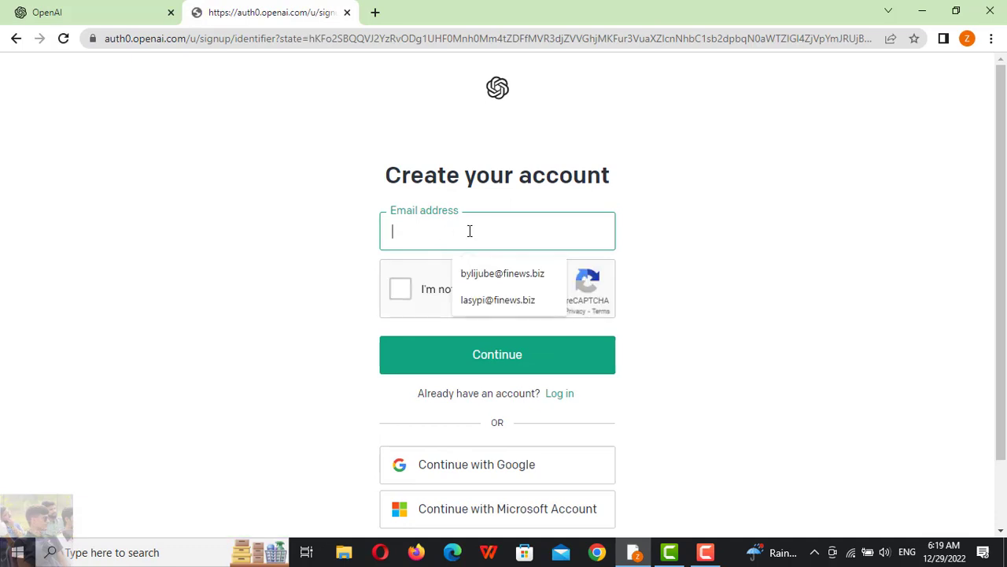
{"action": "left_click", "coordinate": [968, 39]}
{"action": "left_click", "coordinate": [519, 222]}
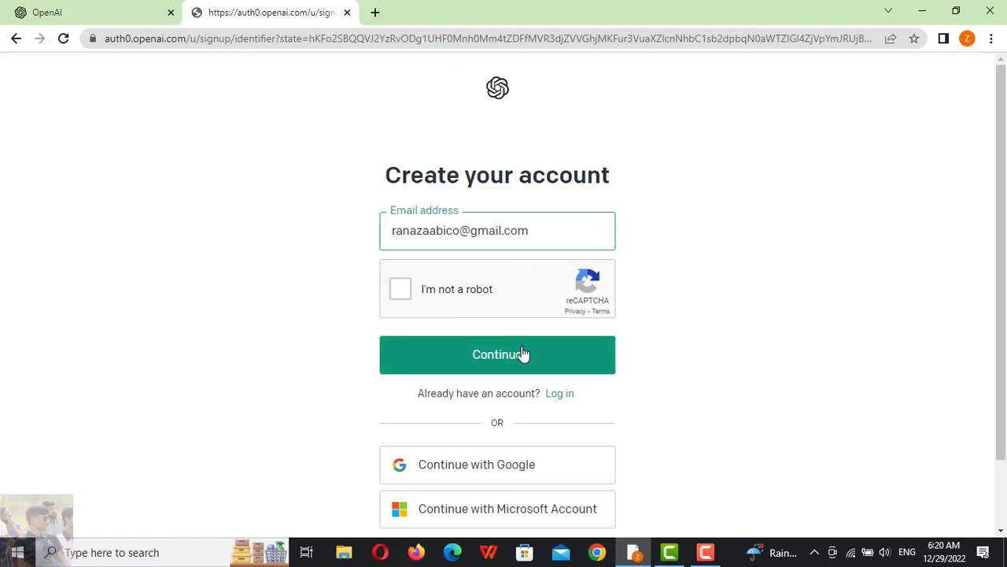
{"action": "left_click", "coordinate": [521, 358]}
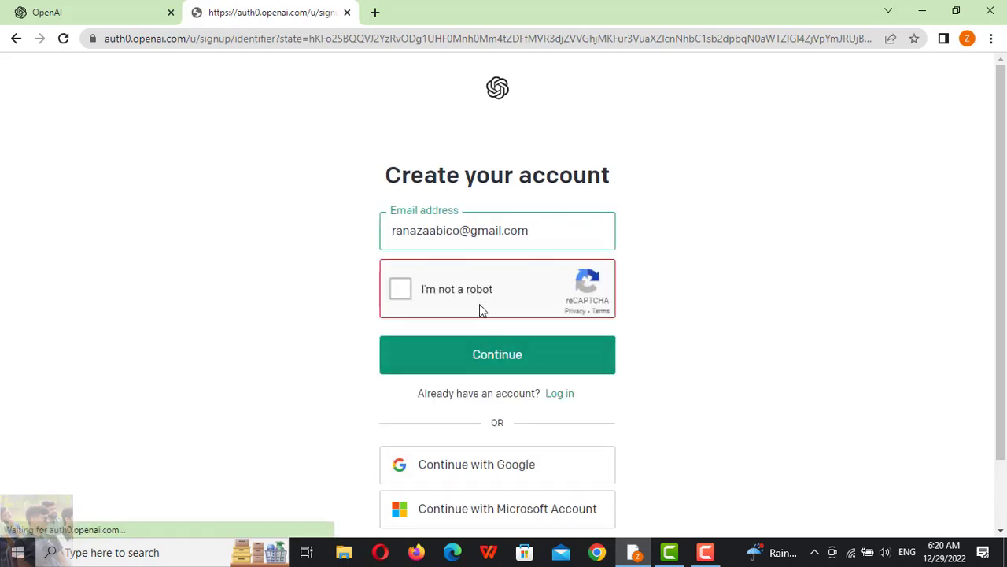
{"action": "left_click", "coordinate": [410, 290]}
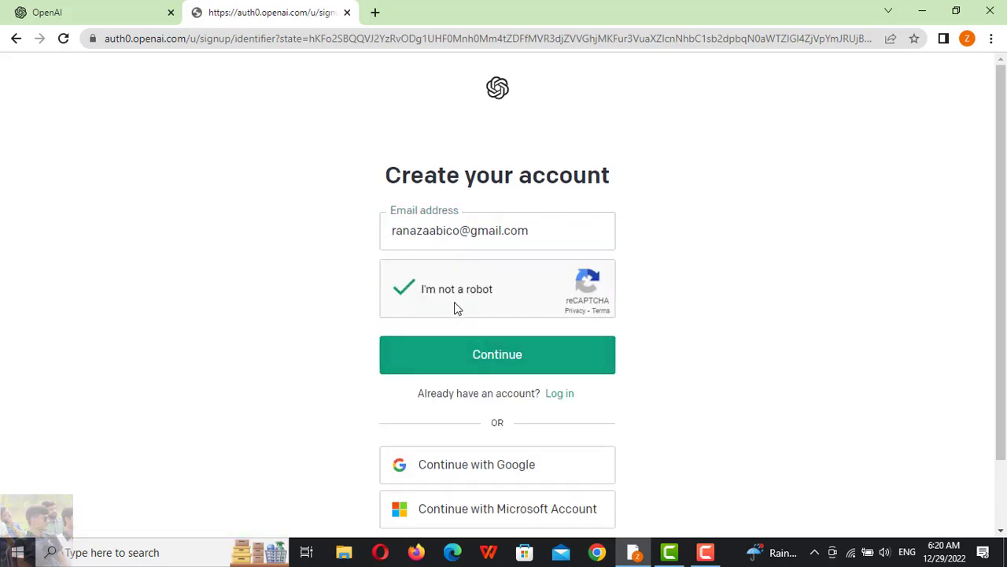
{"action": "left_click", "coordinate": [492, 368]}
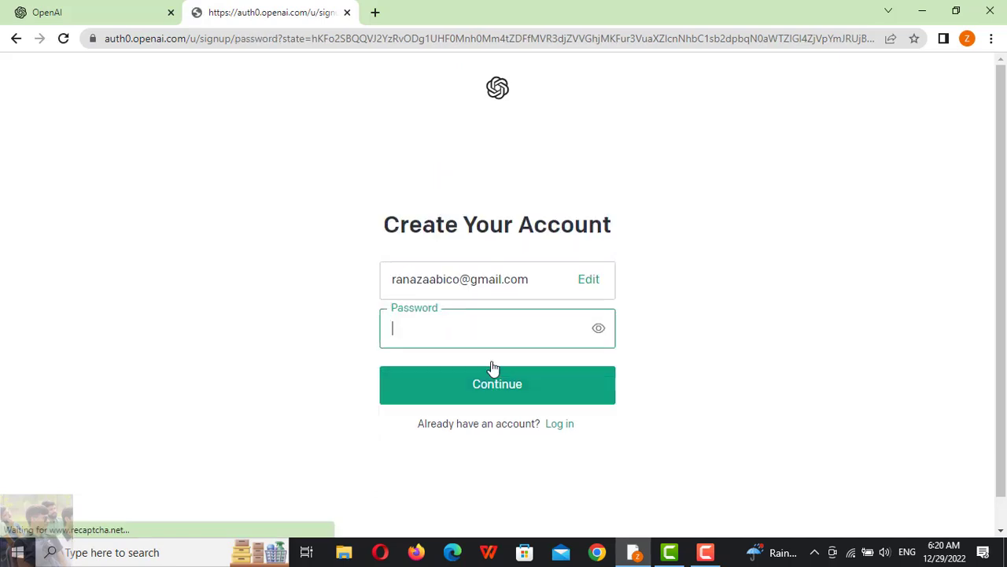
Submit the account password and save it to the Google Account via Chrome's popup
{"action": "left_click", "coordinate": [453, 333]}
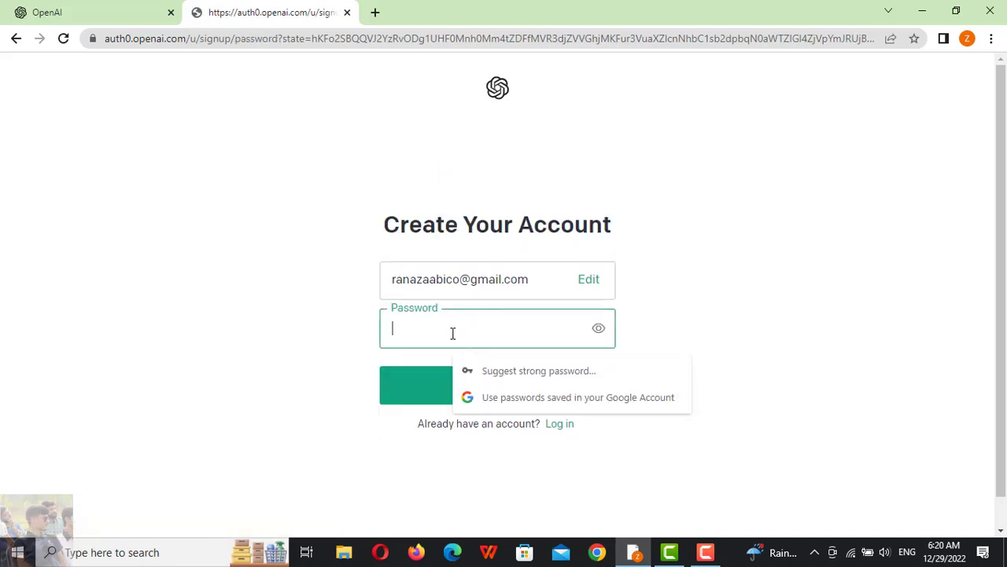
{"action": "type", "text": "a"}
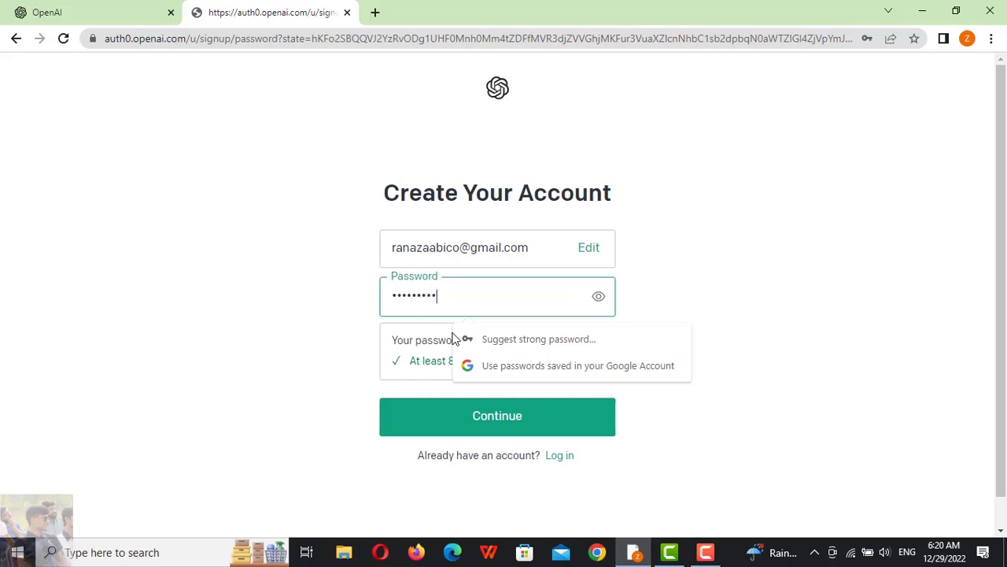
{"action": "type", "text": "a"}
{"action": "left_click", "coordinate": [406, 380]}
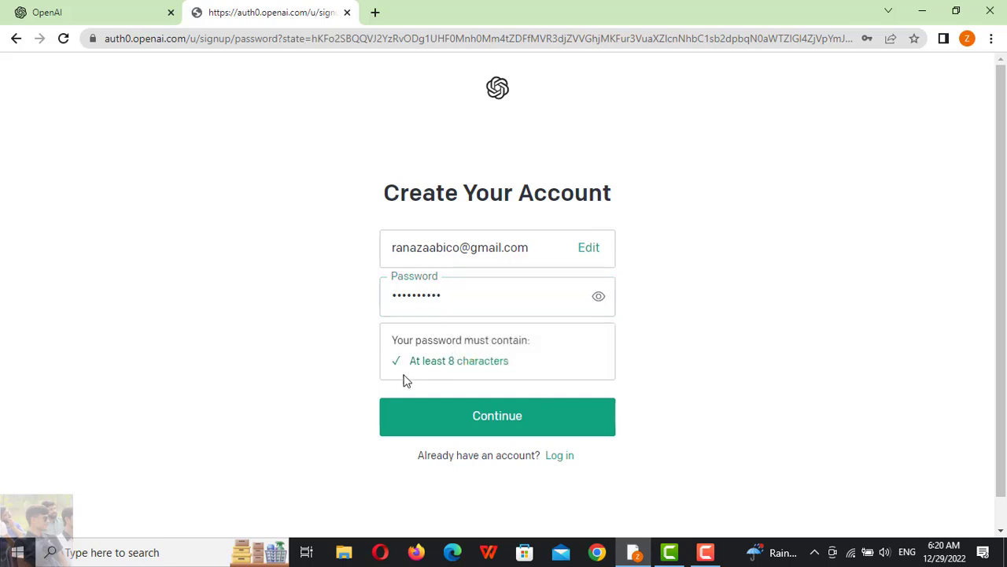
{"action": "left_click", "coordinate": [499, 423]}
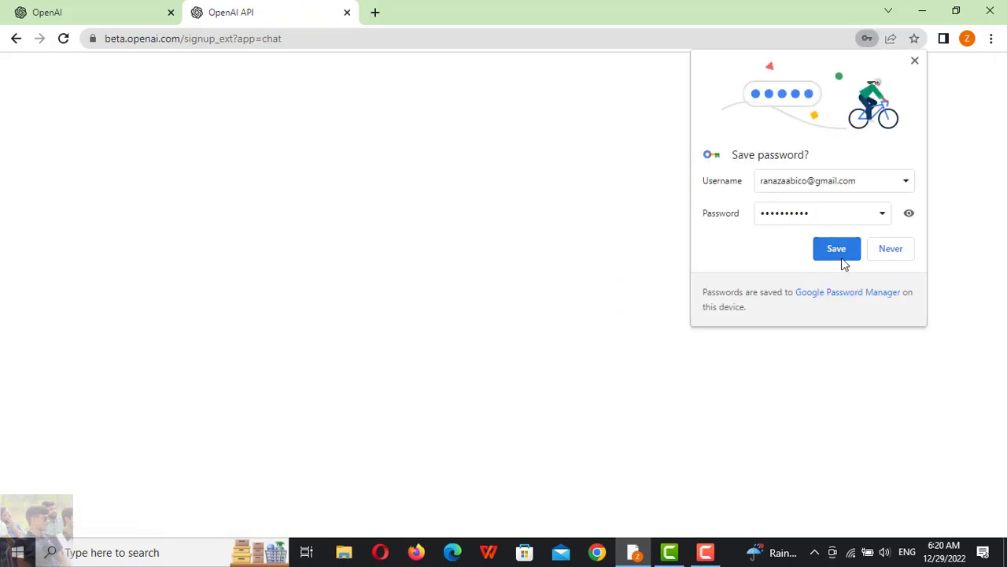
{"action": "left_click", "coordinate": [839, 257]}
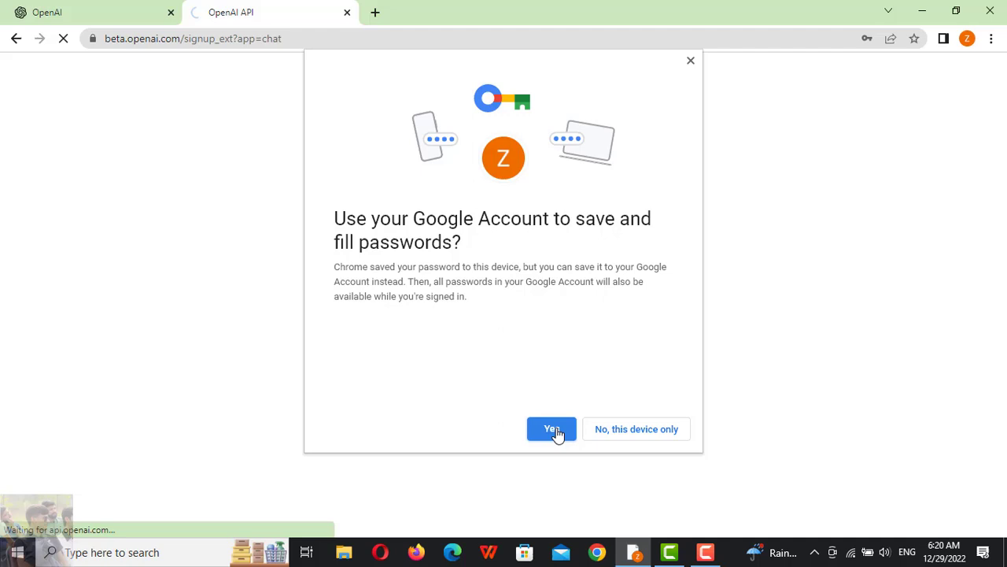
{"action": "left_click", "coordinate": [553, 429]}
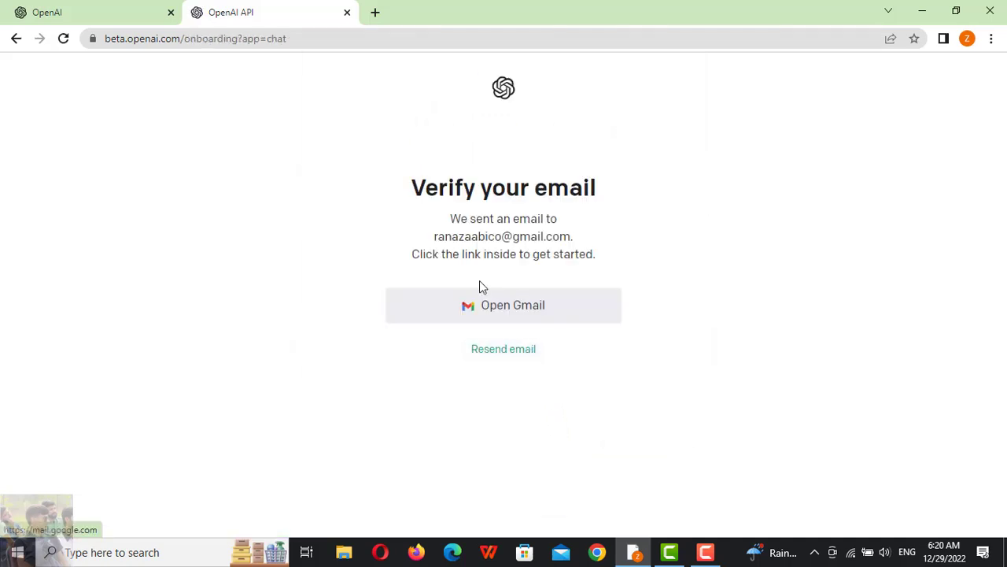
Open the 'OpenAI - Verify your email' message in Gmail and verify the address
{"action": "left_click_drag", "start_coordinate": [450, 220], "coordinate": [575, 223]}
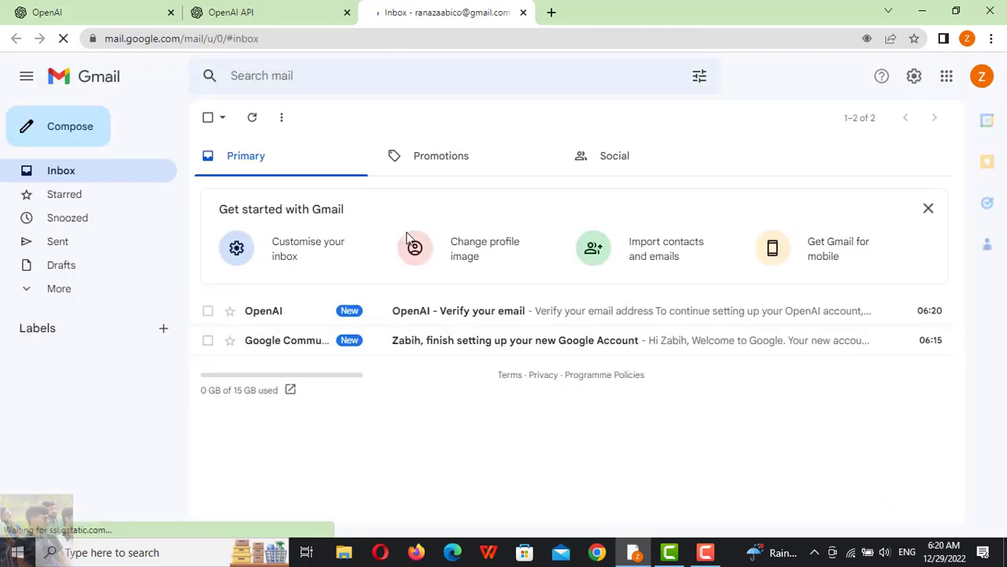
{"action": "left_click", "coordinate": [377, 313]}
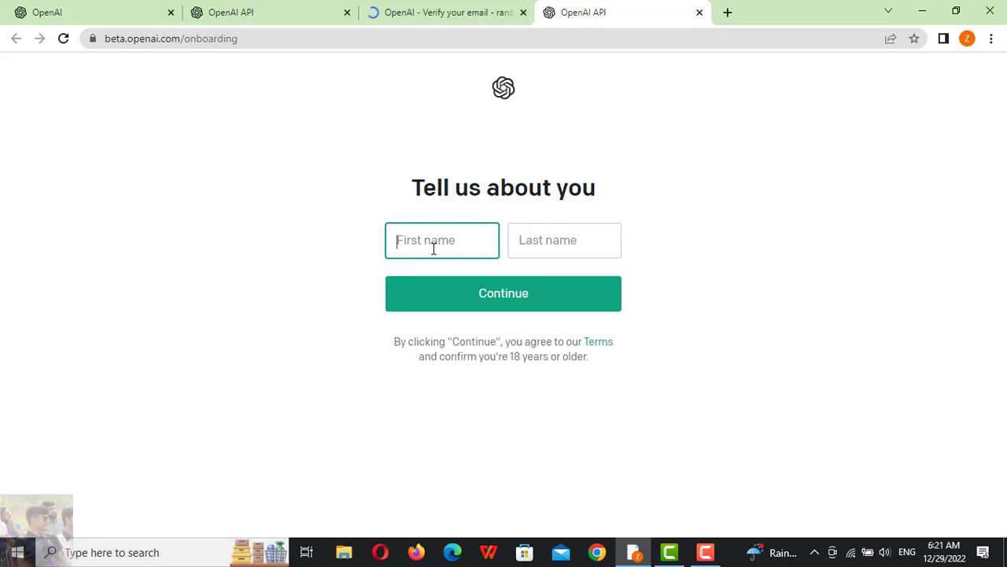
Enter the first and last name, then the phone number starting 079, and request an SMS code
{"action": "left_click", "coordinate": [540, 239]}
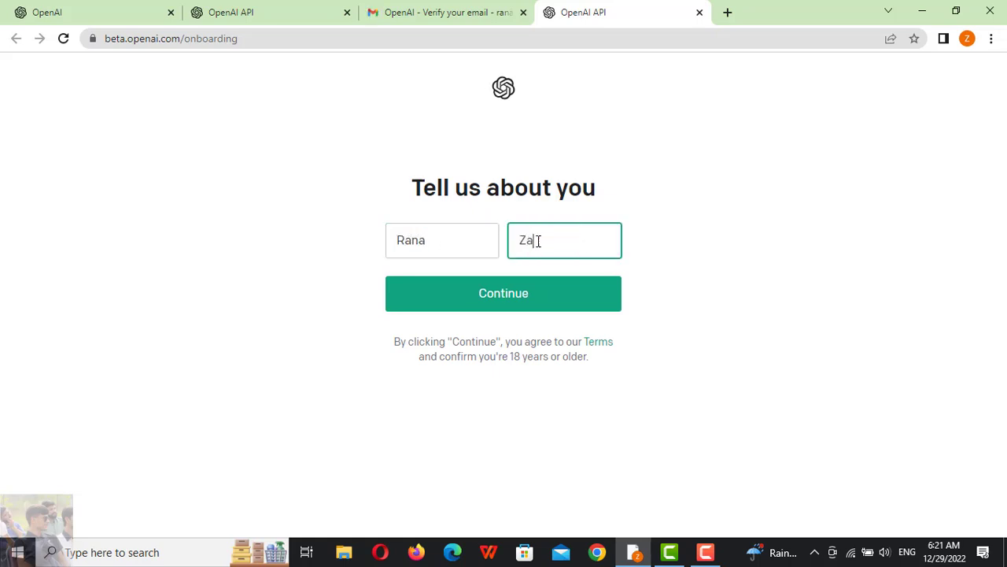
{"action": "left_click", "coordinate": [530, 302]}
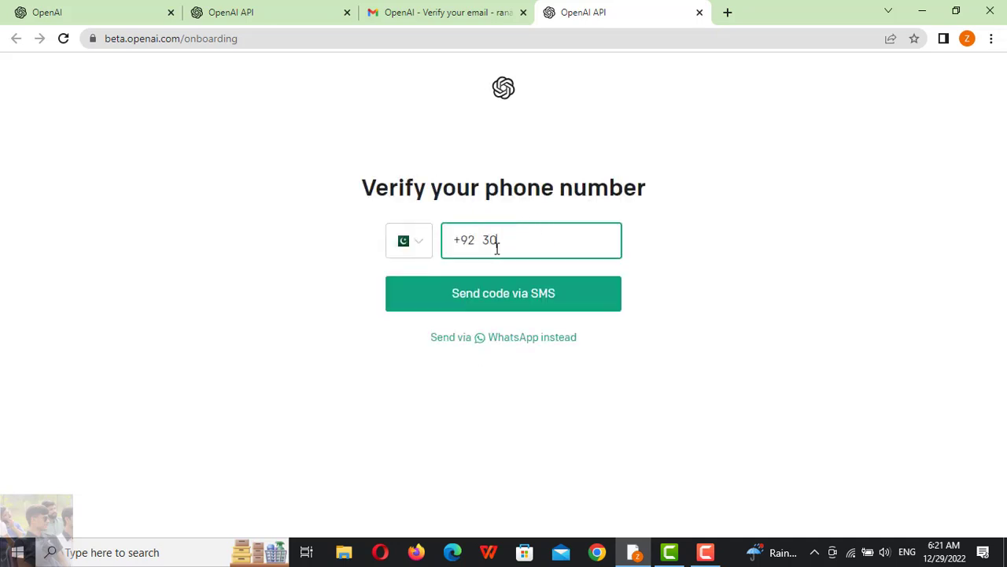
{"action": "type", "text": "079"}
{"action": "left_click", "coordinate": [477, 294]}
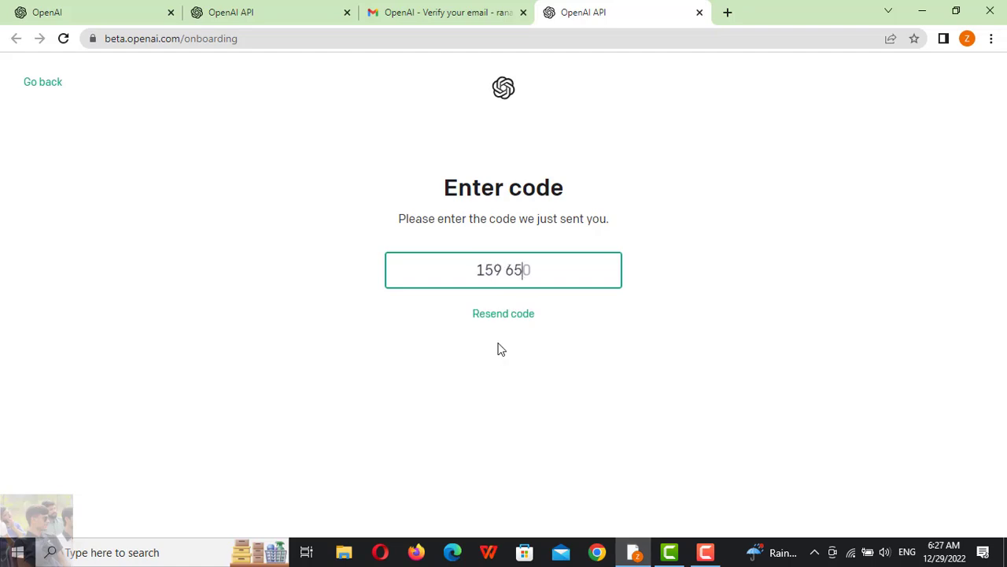
Enter the SMS verification code and finish the introductory notes
{"action": "type", "text": "2"}
{"action": "left_click", "coordinate": [653, 421]}
{"action": "left_click", "coordinate": [778, 248]}
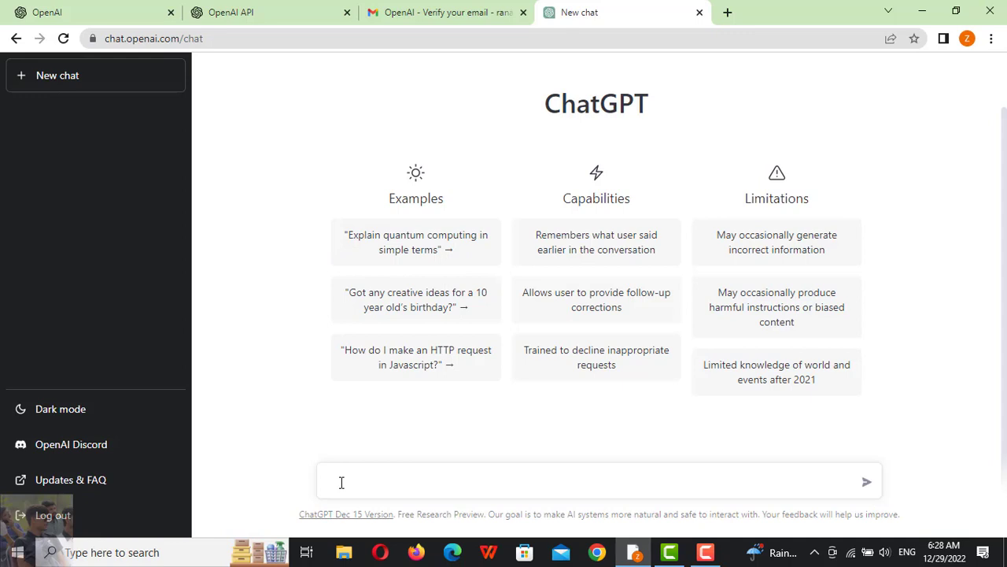
Ask ChatGPT 'what is chat gbt' and 'what is open ai'
{"action": "type", "text": "what "}
{"action": "type", "text": "is chat "}
{"action": "type", "text": "gb"}
{"action": "type", "text": "t"}
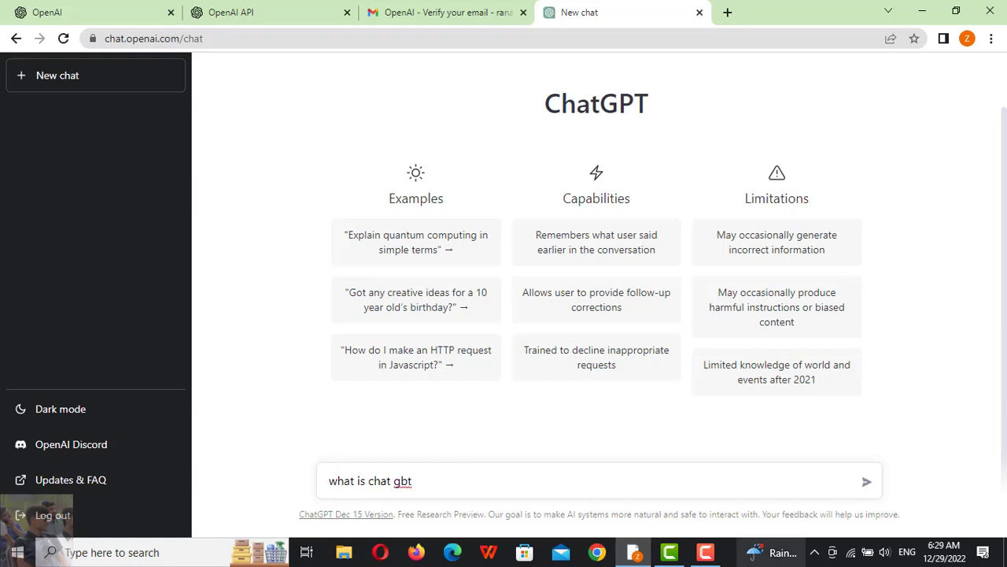
{"action": "left_click", "coordinate": [867, 485]}
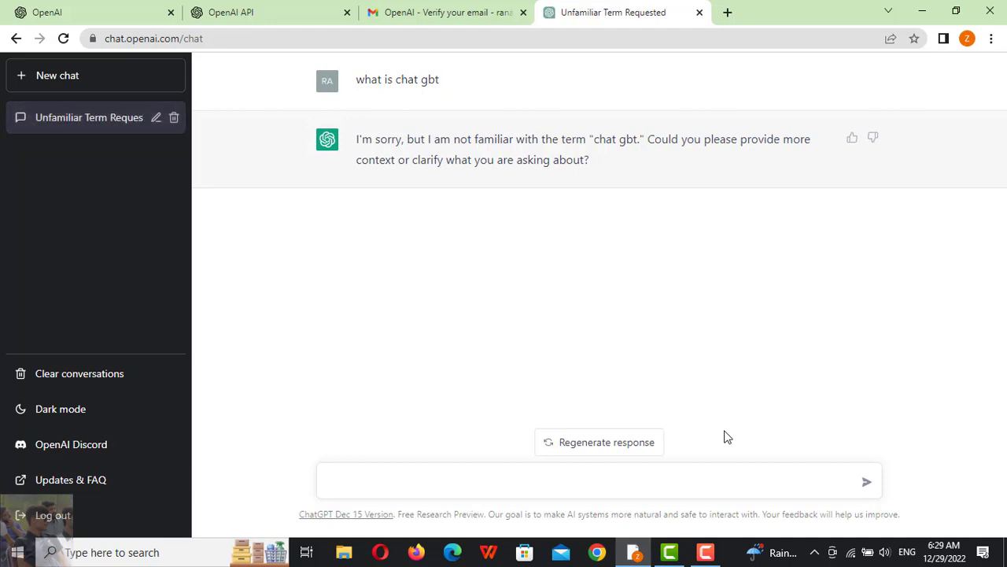
{"action": "left_click", "coordinate": [509, 488]}
{"action": "type", "text": "what is open"}
{"action": "type", "text": " ai"}
{"action": "key", "text": "Return"}
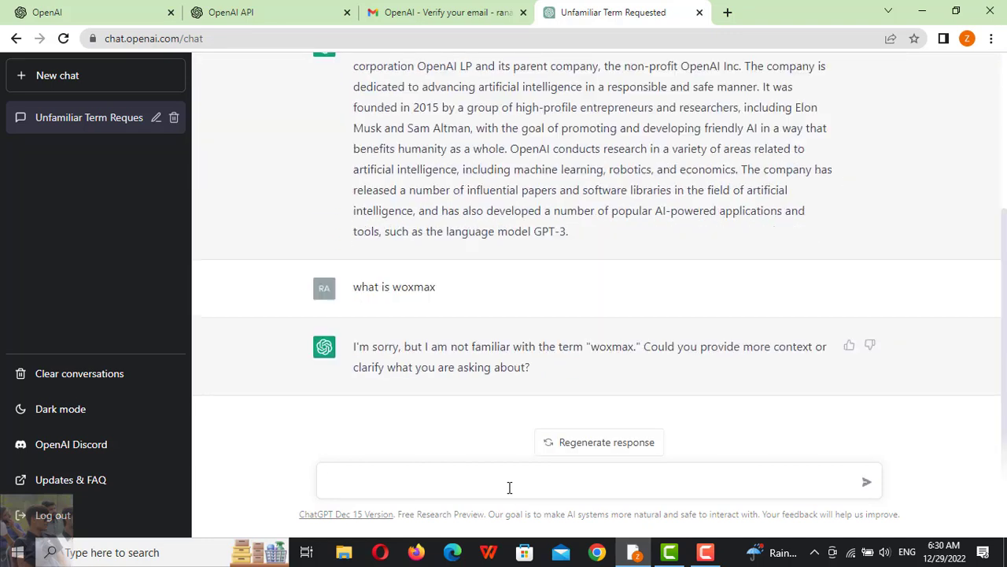
Ask for the 'top 10 best copywriting platforms'
{"action": "type", "text": "what are"}
{"action": "key", "text": "BackSpace"}
{"action": "key", "text": "BackSpace"}
{"action": "key", "text": "BackSpace"}
{"action": "key", "text": "BackSpace"}
{"action": "key", "text": "BackSpace"}
{"action": "type", "text": "top 1"}
{"action": "type", "text": "0 best co"}
{"action": "type", "text": "pywriting platforms"}
{"action": "left_click", "coordinate": [866, 482]}
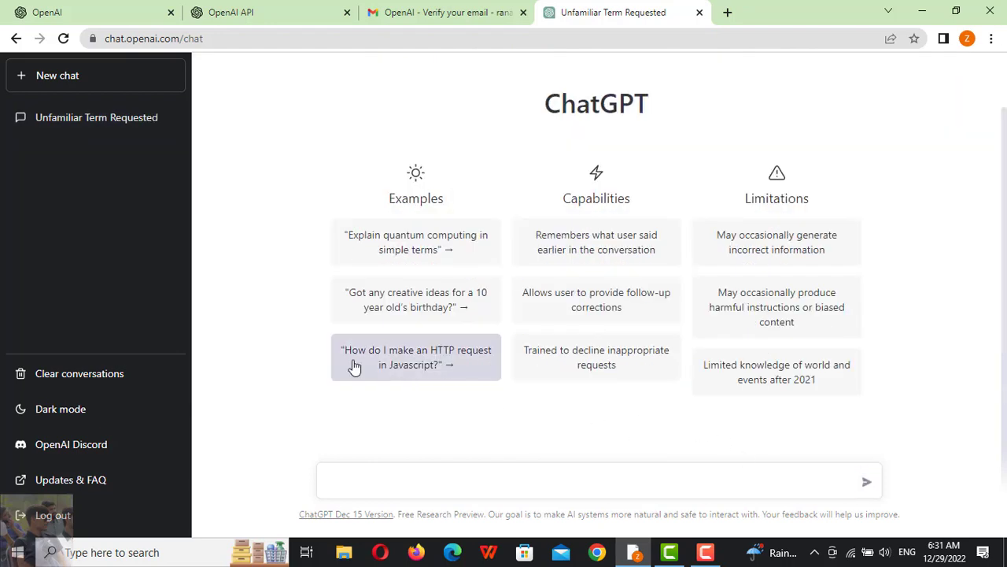
Send the HTTP-request-in-Javascript example, then ask for the top 10 habits of rabbits
{"action": "left_click", "coordinate": [354, 365]}
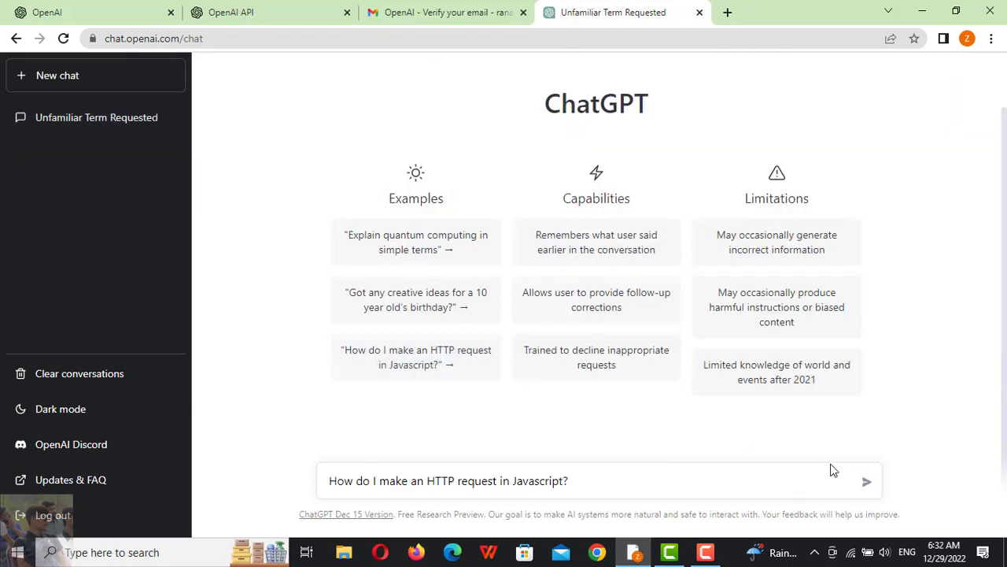
{"action": "left_click", "coordinate": [865, 481]}
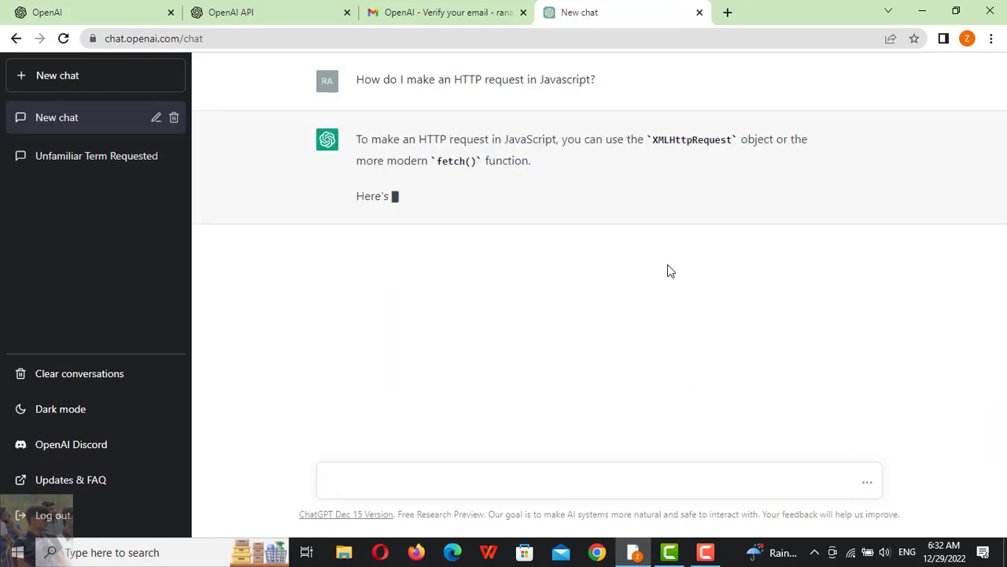
{"action": "type", "text": "t"}
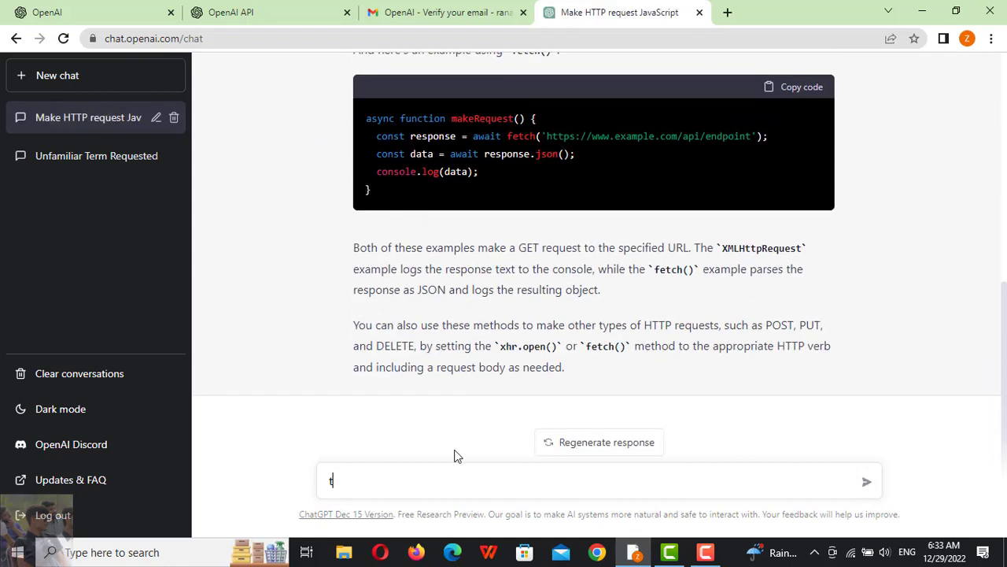
{"action": "type", "text": "op"}
{"action": "type", "text": " 10"}
{"action": "type", "text": " habb"}
{"action": "type", "text": "i"}
{"action": "key", "text": "BackSpace"}
{"action": "key", "text": "BackSpace"}
{"action": "type", "text": "its of rabbit"}
{"action": "key", "text": "Return"}
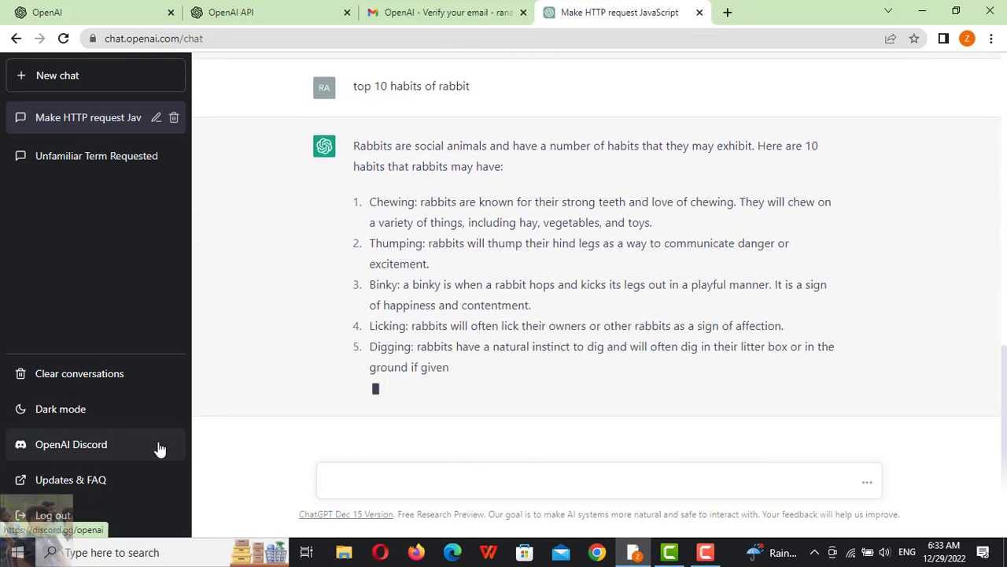
Ask for the top 10 Bollywood models and the top 10 cricketers of all time
{"action": "type", "text": "ti"}
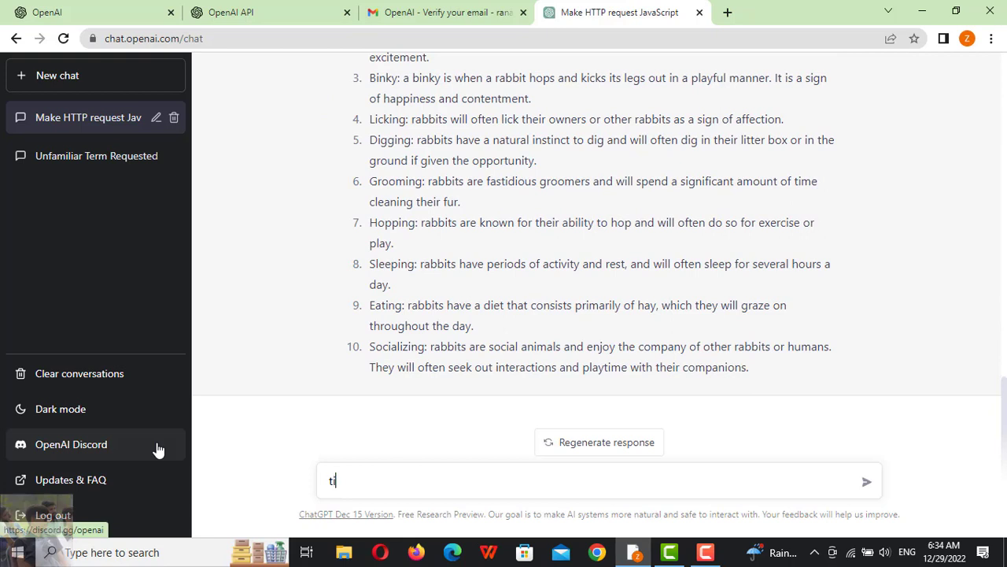
{"action": "type", "text": "p 1"}
{"action": "type", "text": "0 mo"}
{"action": "type", "text": "dels of bollywood"}
{"action": "left_click", "coordinate": [867, 480]}
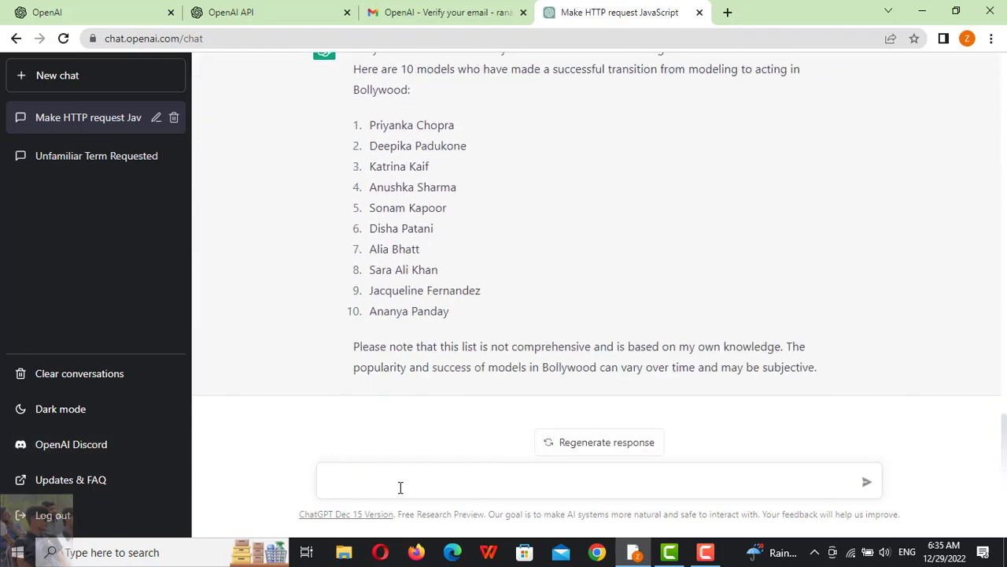
{"action": "type", "text": "top "}
{"action": "type", "text": "10 cri"}
{"action": "type", "text": "cke"}
{"action": "type", "text": "ter of all time"}
{"action": "key", "text": "Return"}
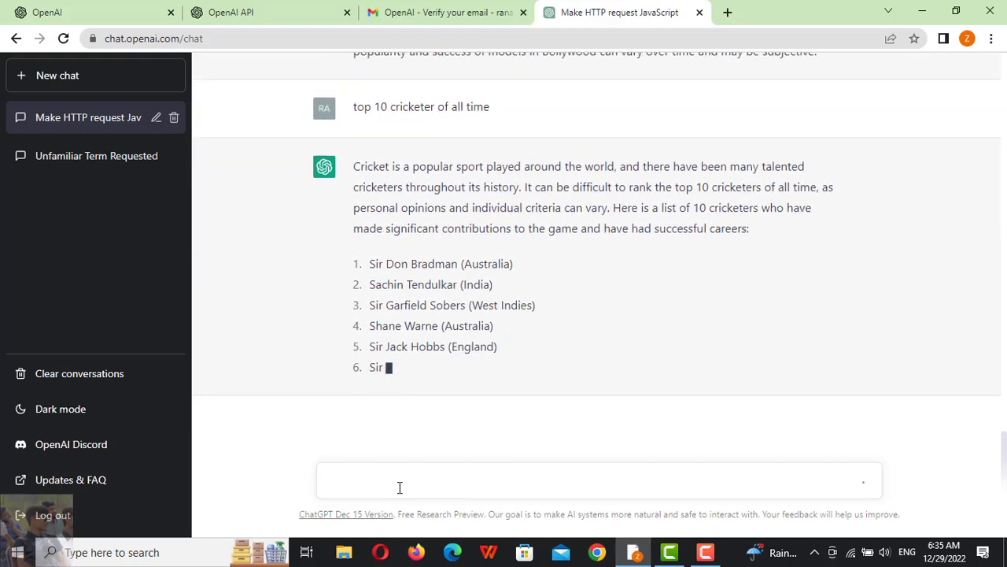